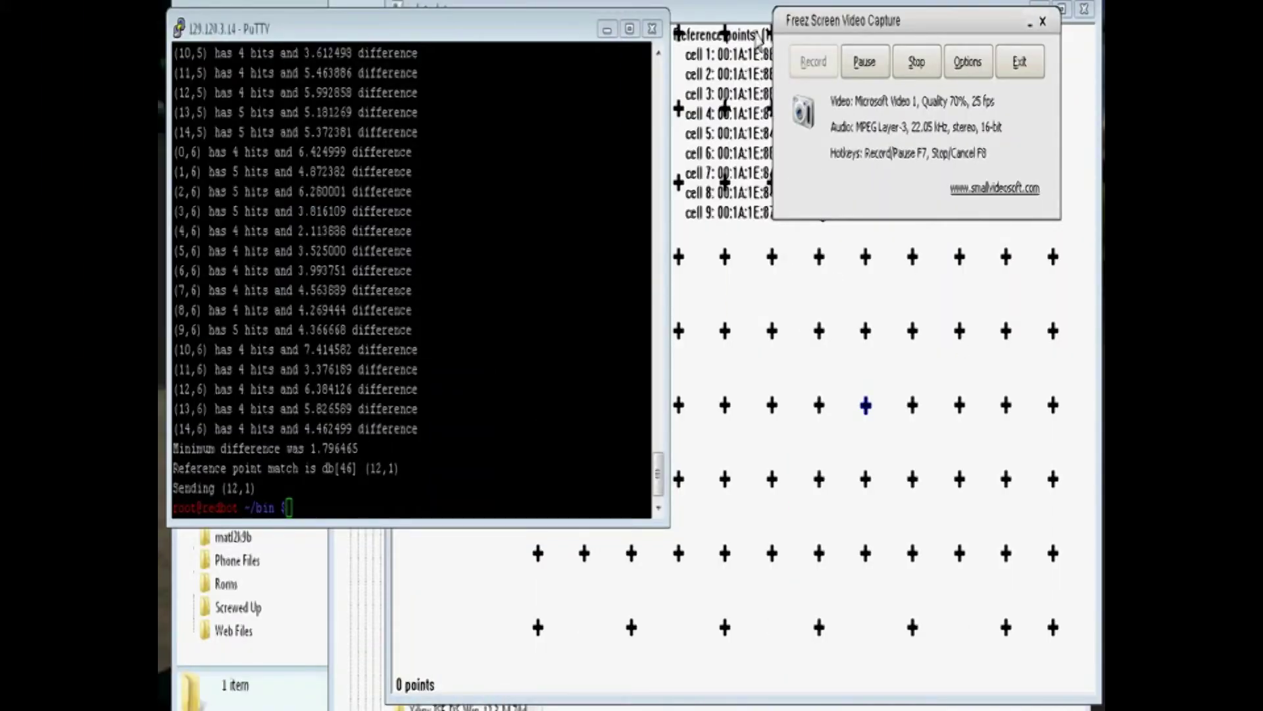
# Rerun the previous ./iwlist_match 10 5 localization command in the PuTTY terminal.
pyautogui.click(765, 15)
pyautogui.click(378, 39)
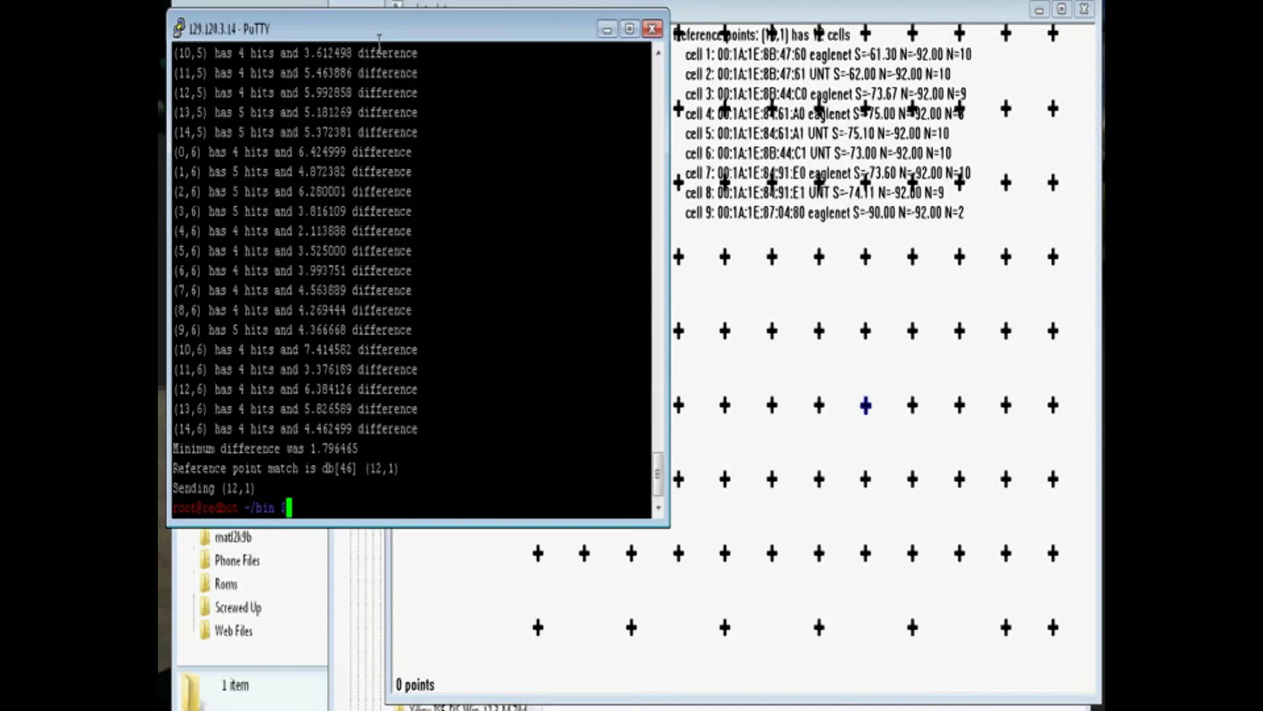
pyautogui.press('Up')
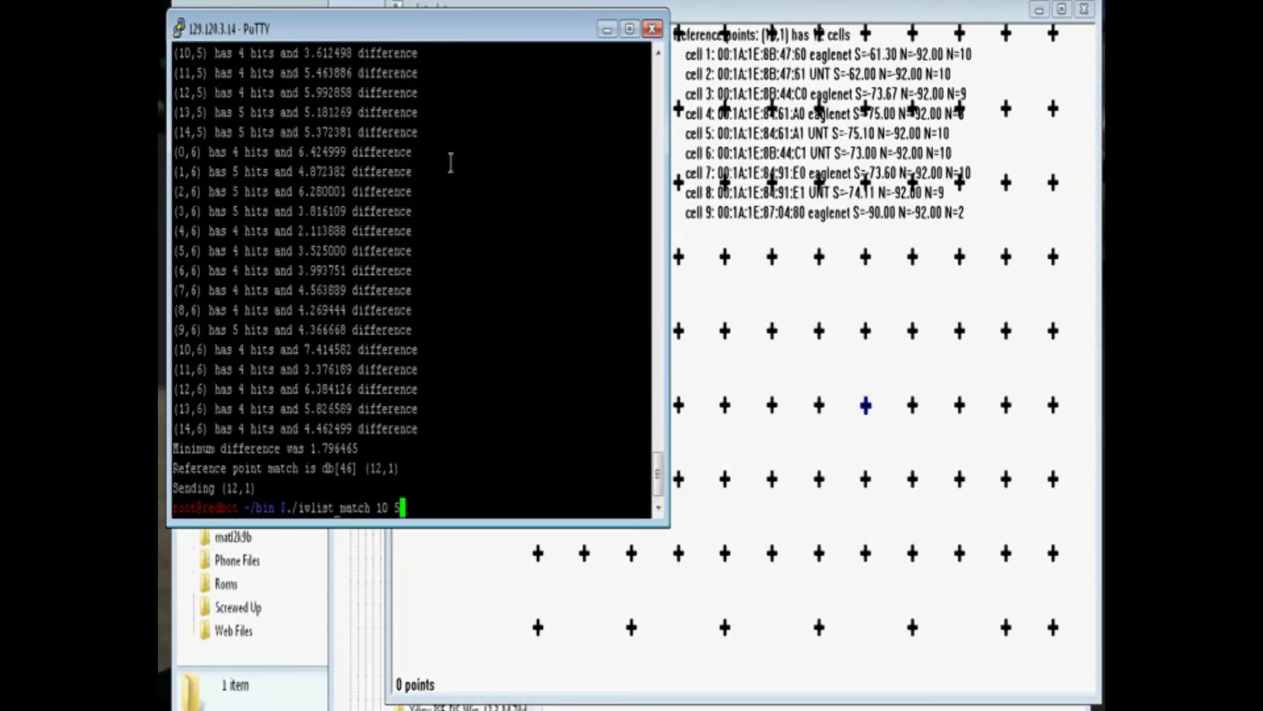
pyautogui.press('Return')
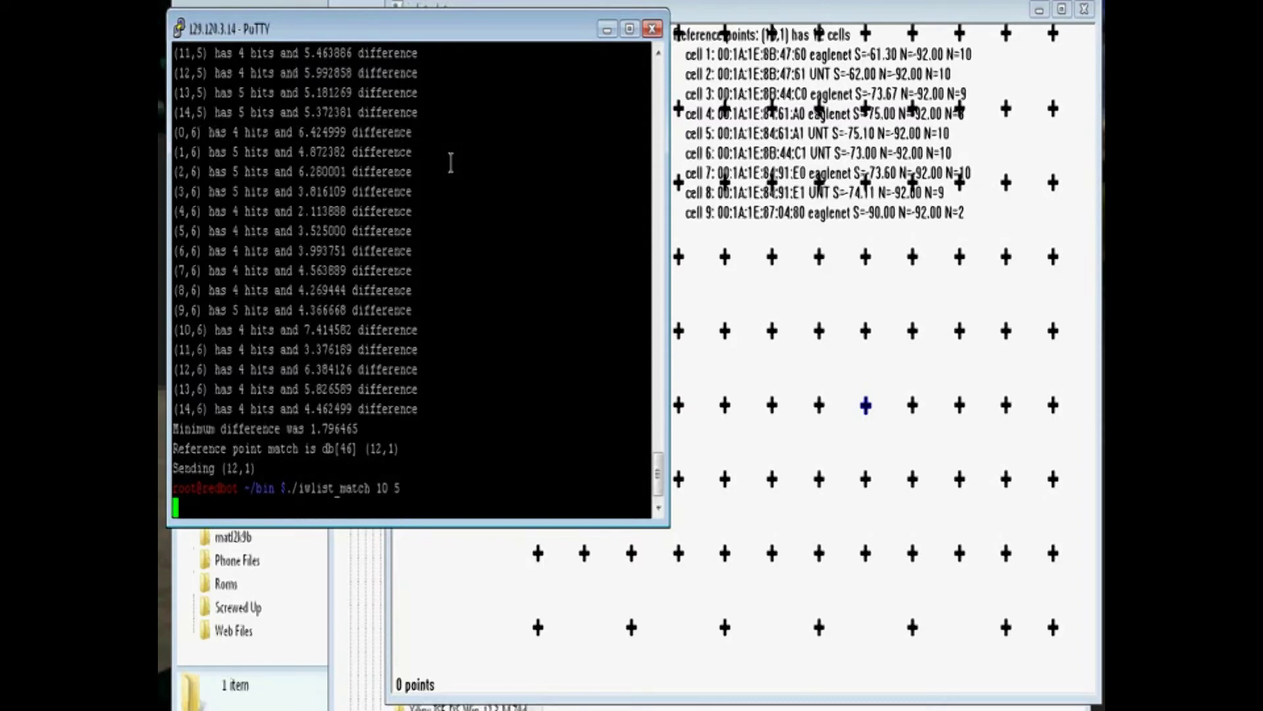